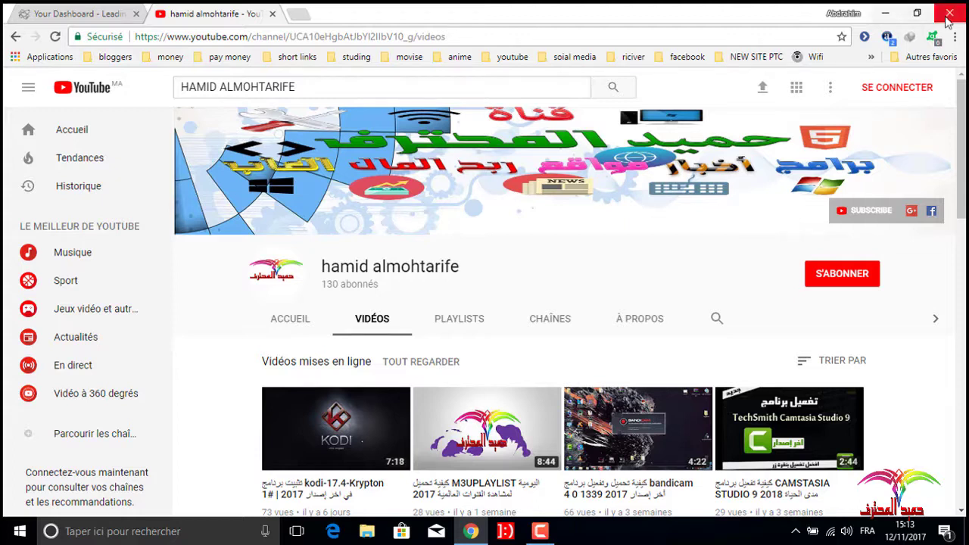
Step: Open the Prince.of.Persia.The.Forgotten.Sands-SKIDROW folder on the desktop and mount the sr-popfs disc image it contains
click(890, 17)
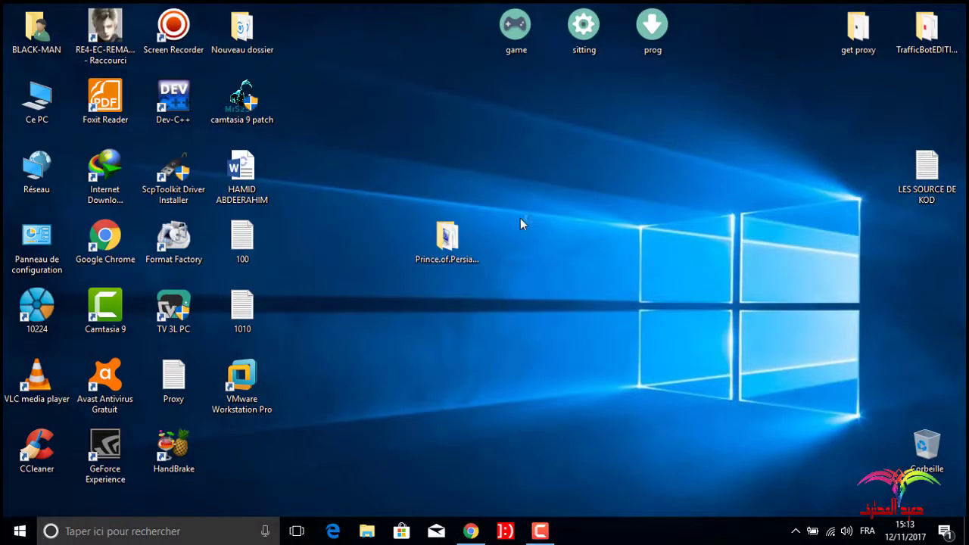
double_click(441, 252)
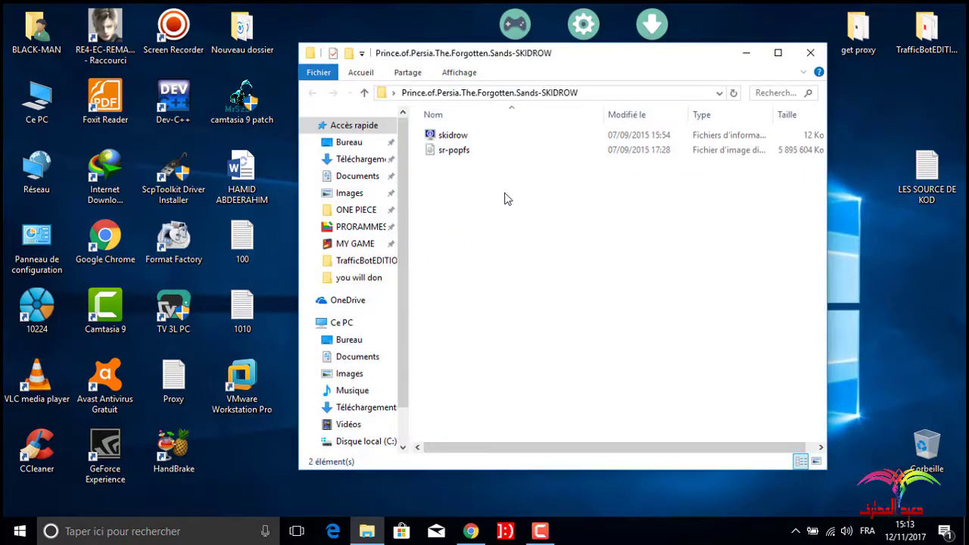
drag(469, 201, 456, 171)
click(813, 464)
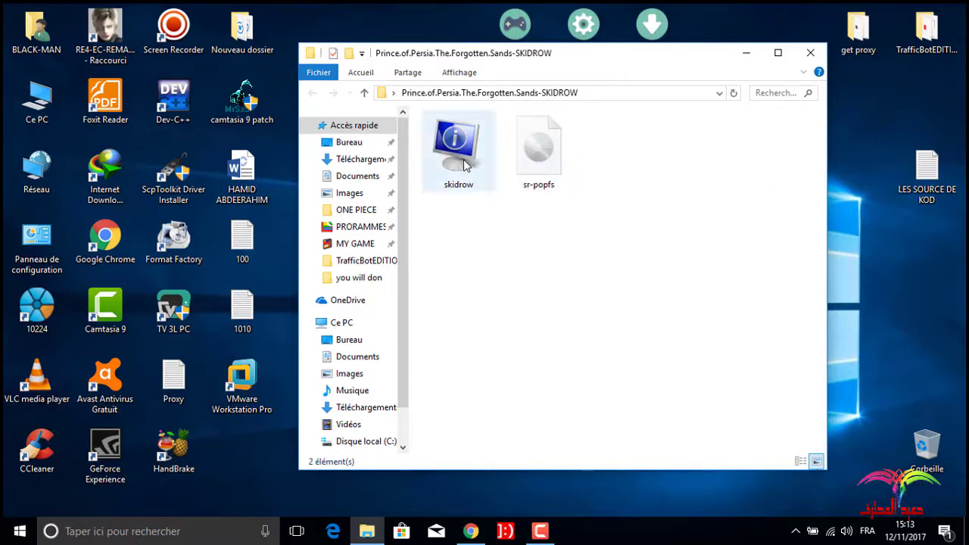
click(531, 187)
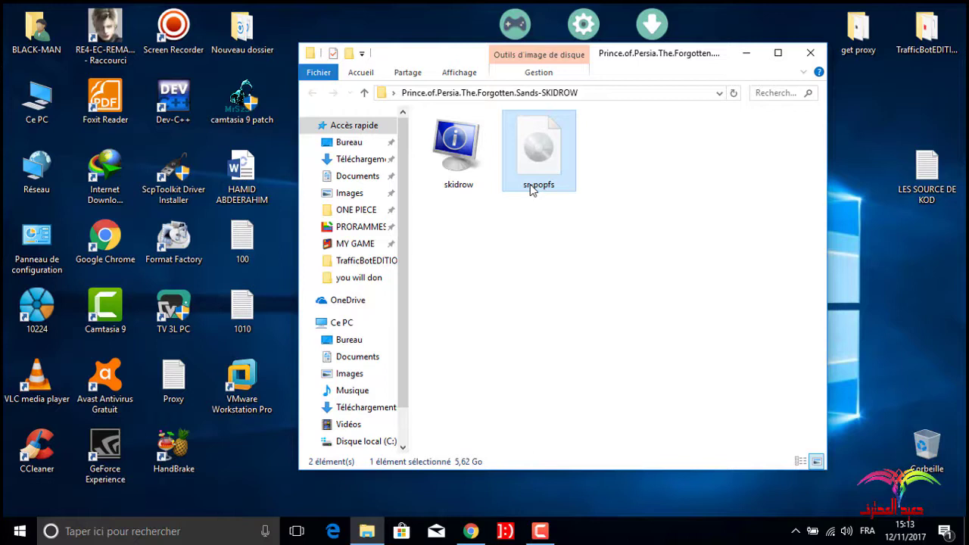
double_click(539, 158)
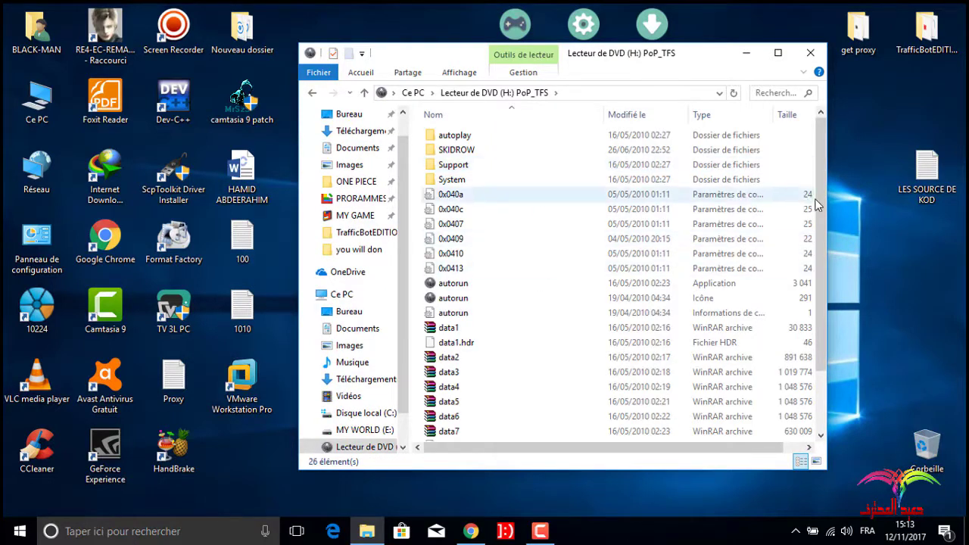
Step: Run the autorun application from the mounted PoP_TFS disc and start the game's installer
drag(822, 197, 848, 293)
scroll(575, 364, down, 1)
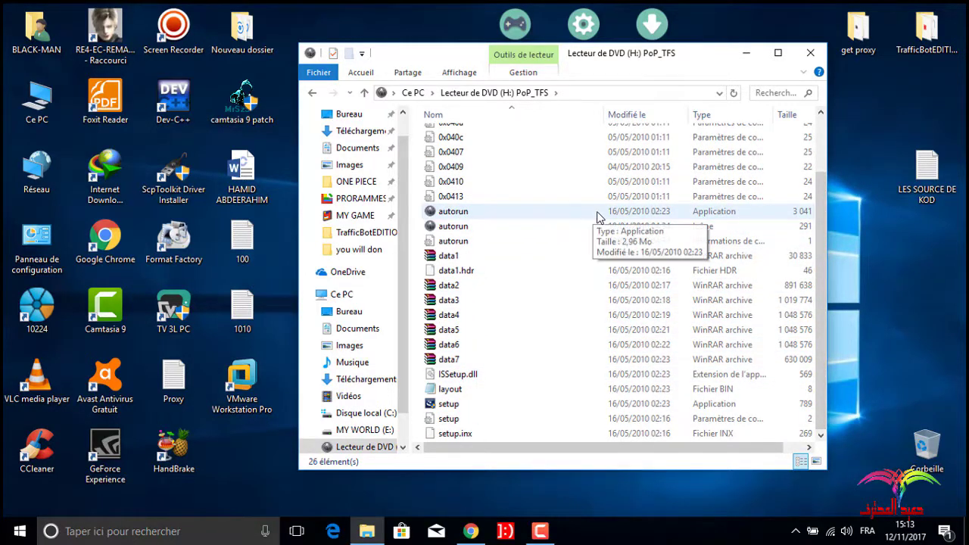
click(712, 217)
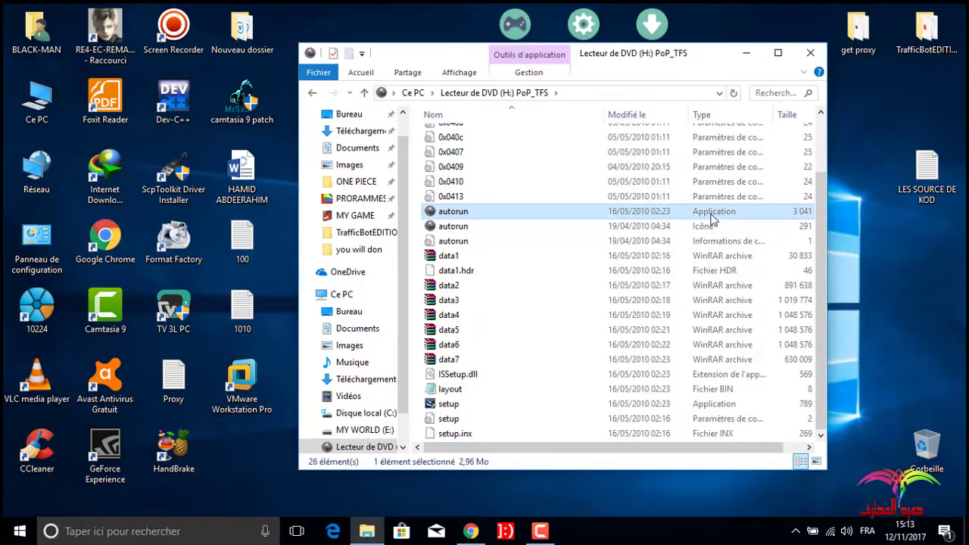
double_click(712, 218)
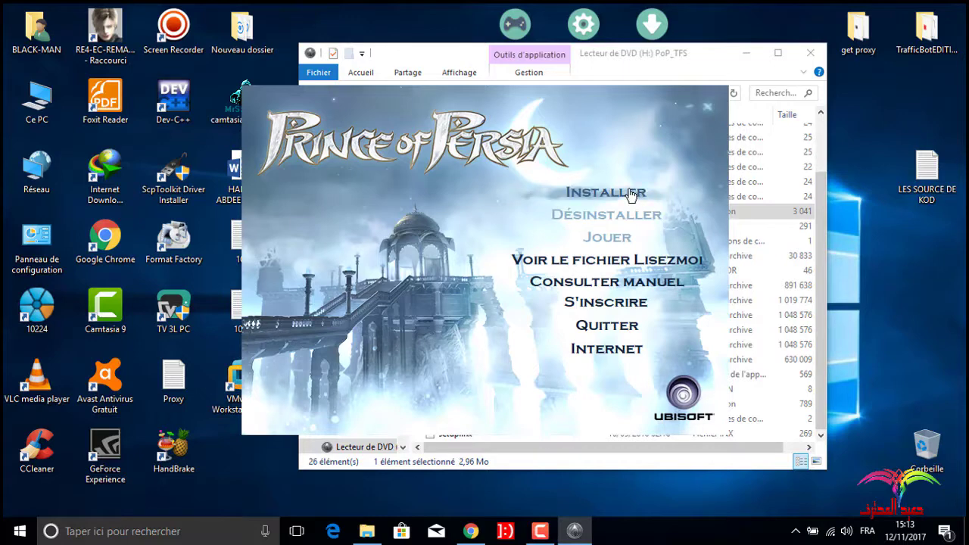
click(598, 196)
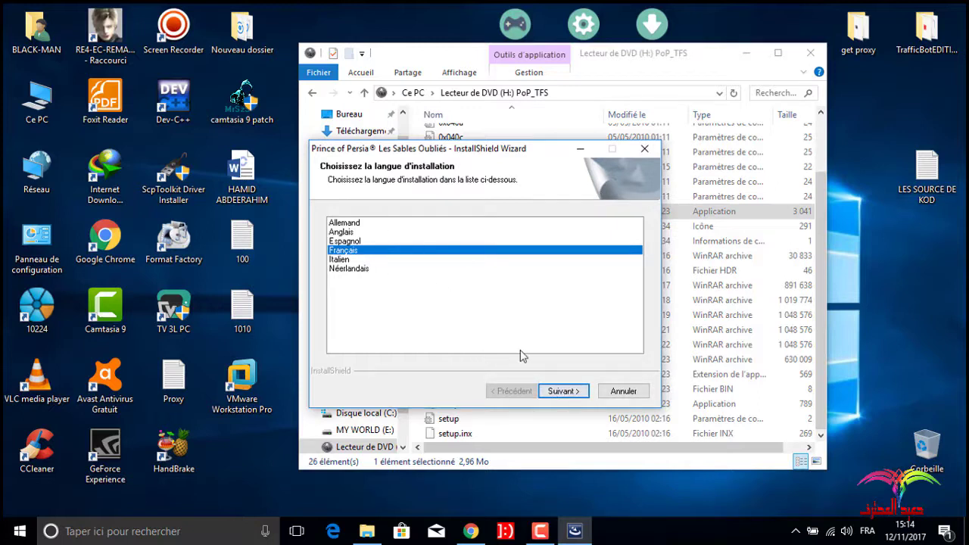
Step: Keep Français as the installation language and accept the licence agreement in the setup wizard
click(557, 390)
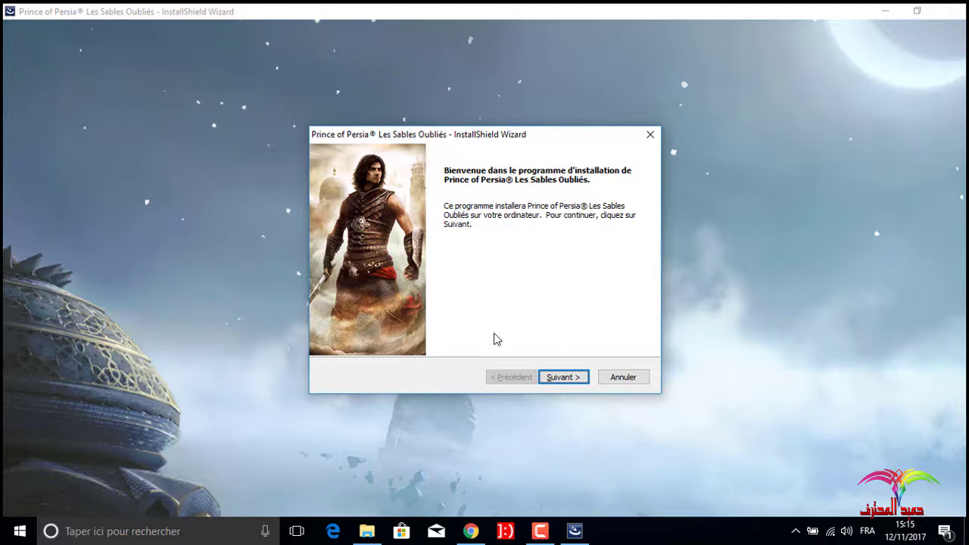
click(563, 378)
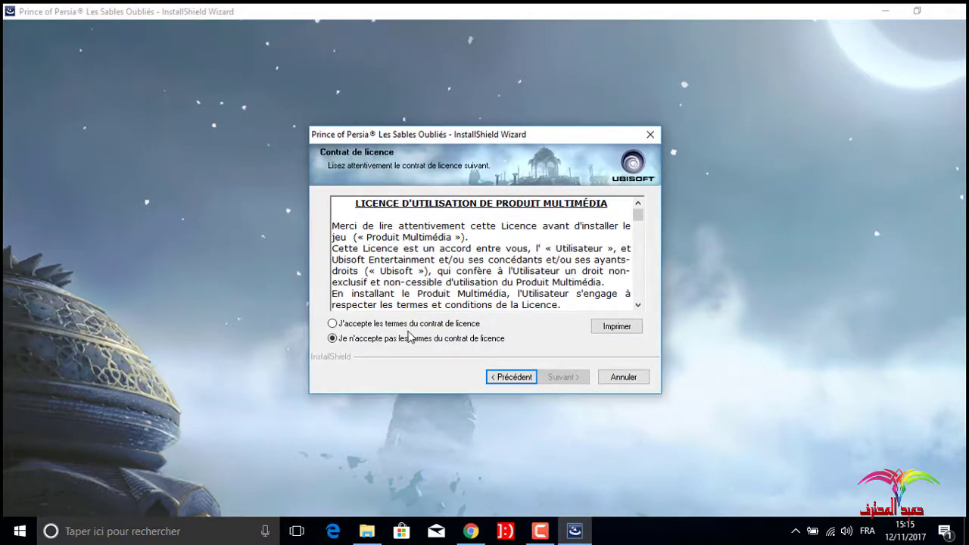
click(407, 327)
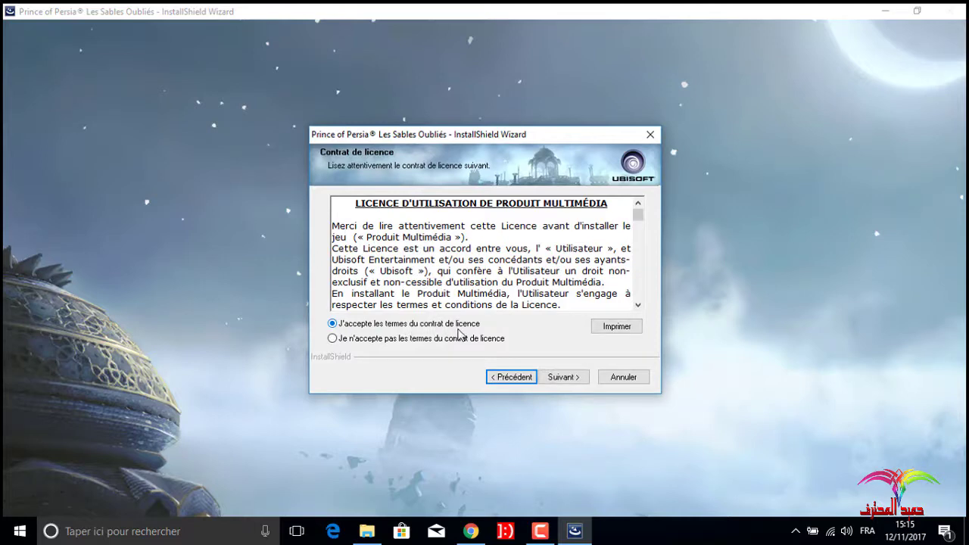
click(561, 377)
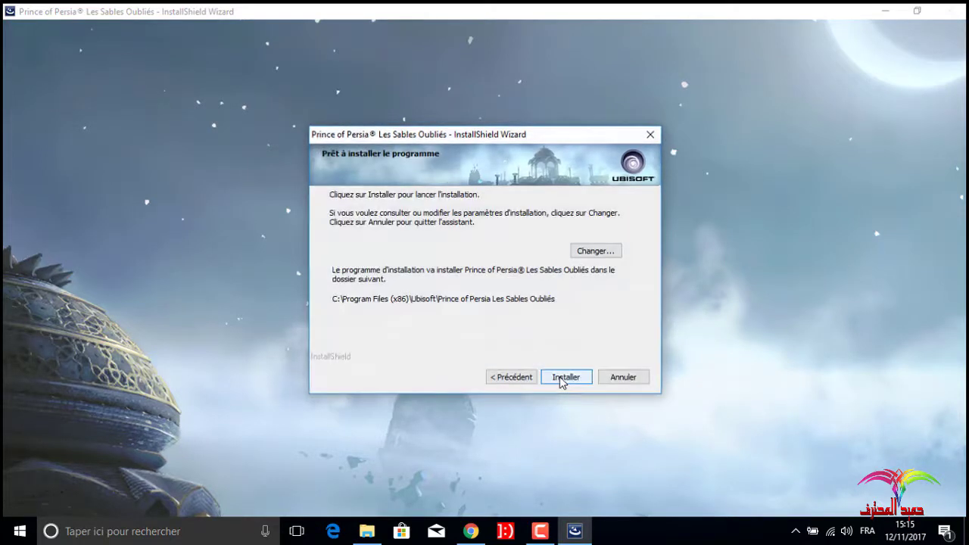
Step: Check the destination settings, keep the folder C:\Program Files (x86)\Ubisoft\Prince of Persia Les Sables Oubliés, and start the installation
click(604, 251)
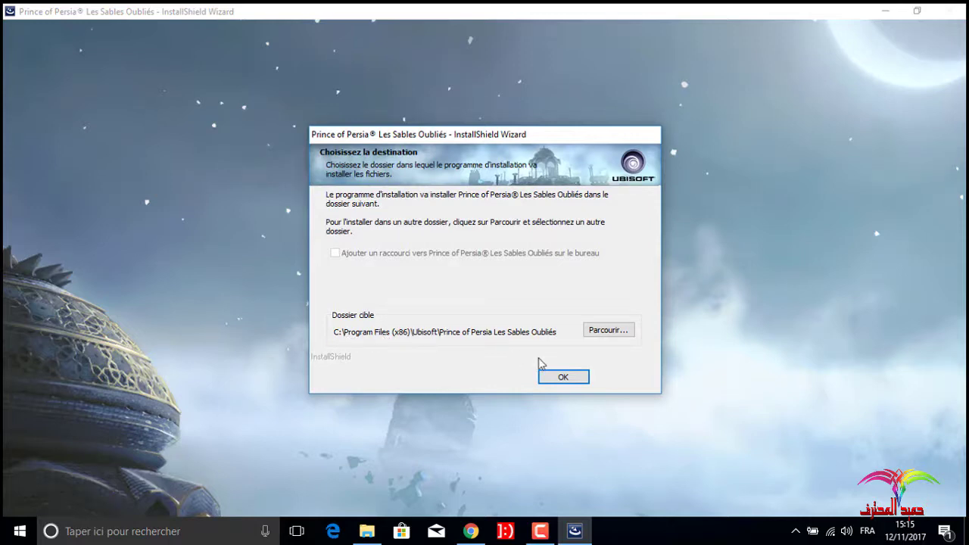
click(564, 377)
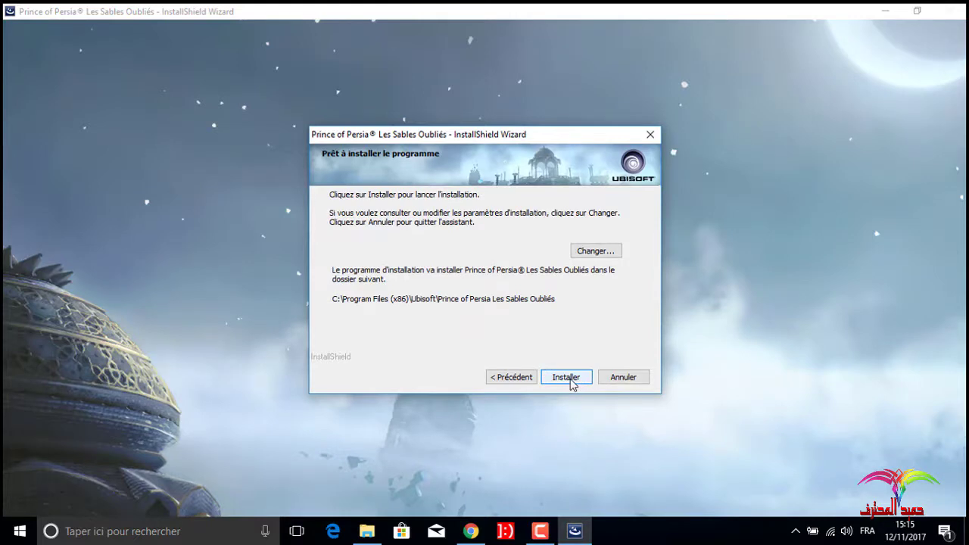
click(572, 381)
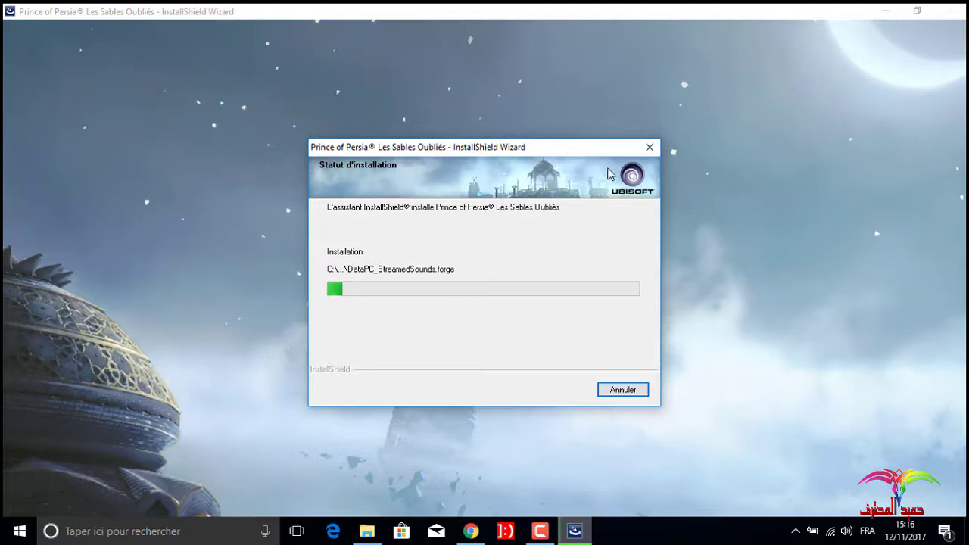
Step: Minimize the installer and examine the computer's general system information through the properties of Ce PC
click(885, 11)
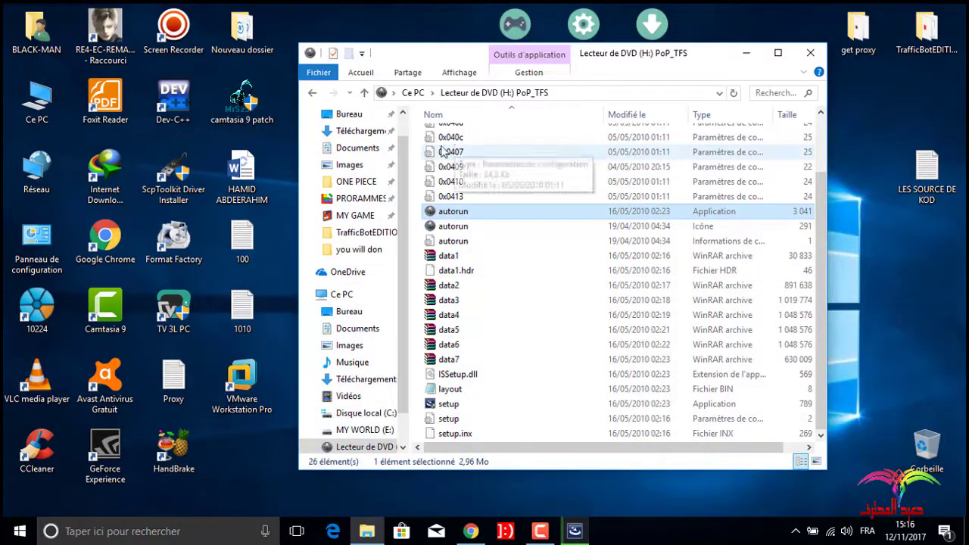
click(6, 109)
right_click(7, 109)
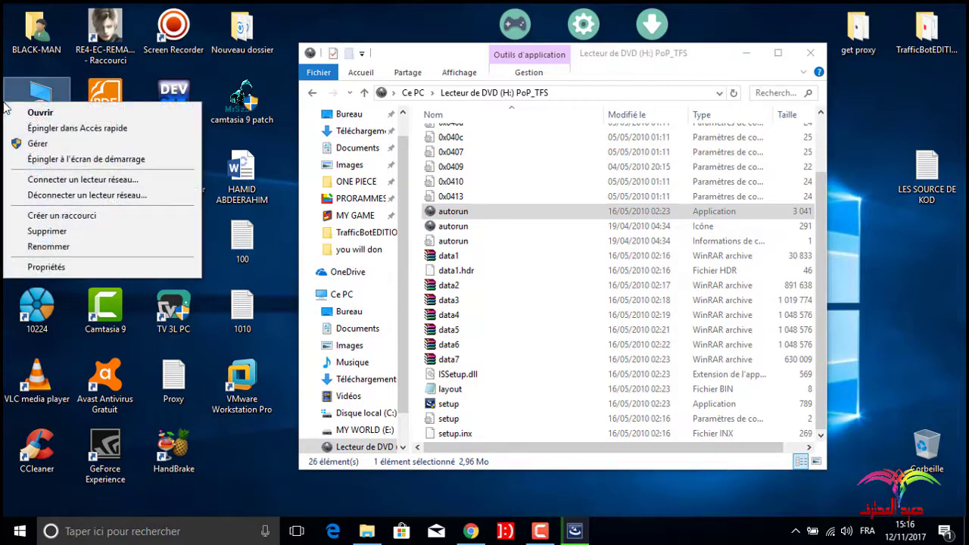
click(51, 270)
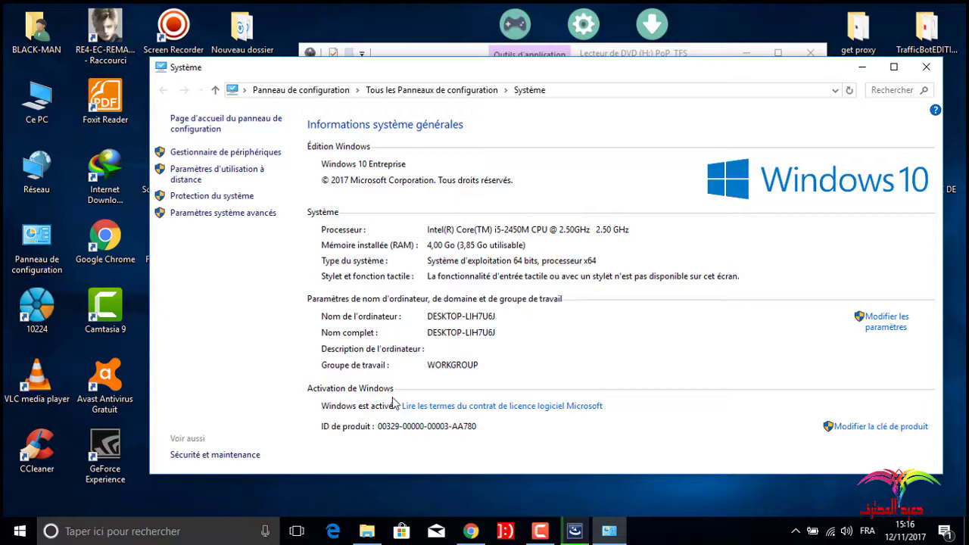
click(926, 67)
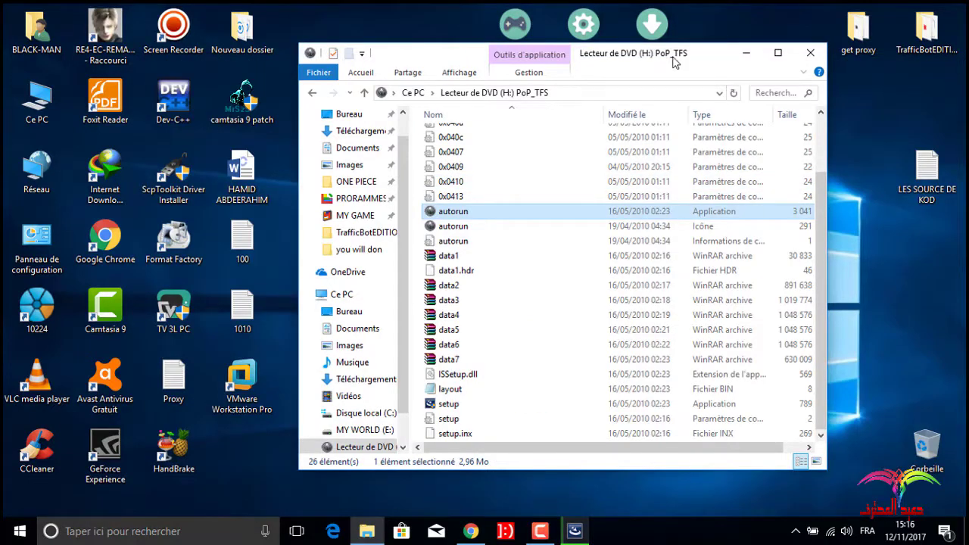
drag(588, 60, 392, 37)
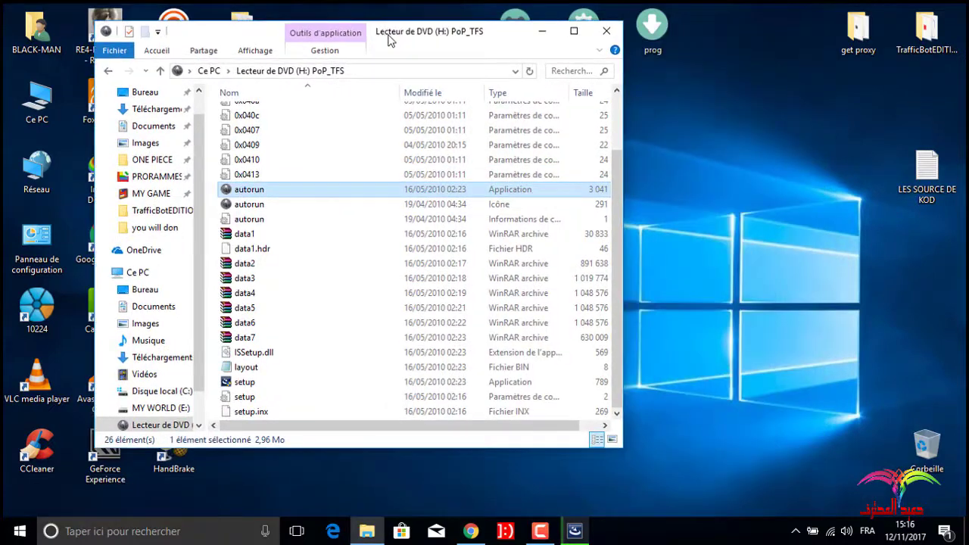
click(658, 146)
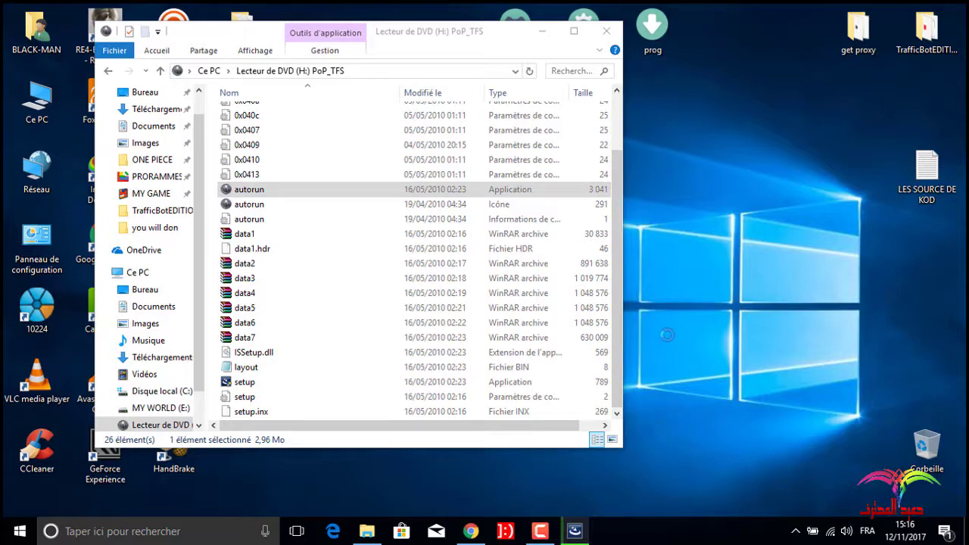
Step: Finish the Prince of Persia setup wizard once the installation has completed
mouse_move(551, 536)
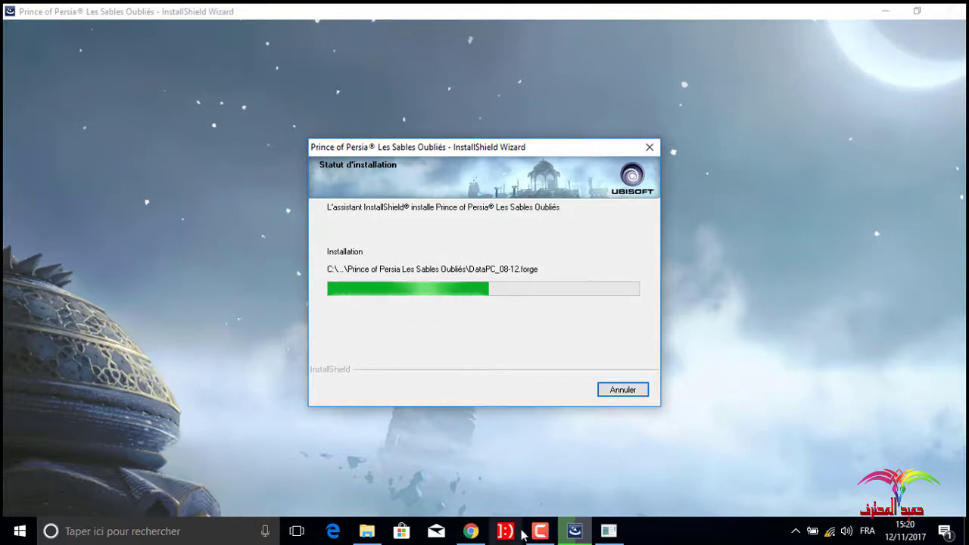
mouse_move(534, 535)
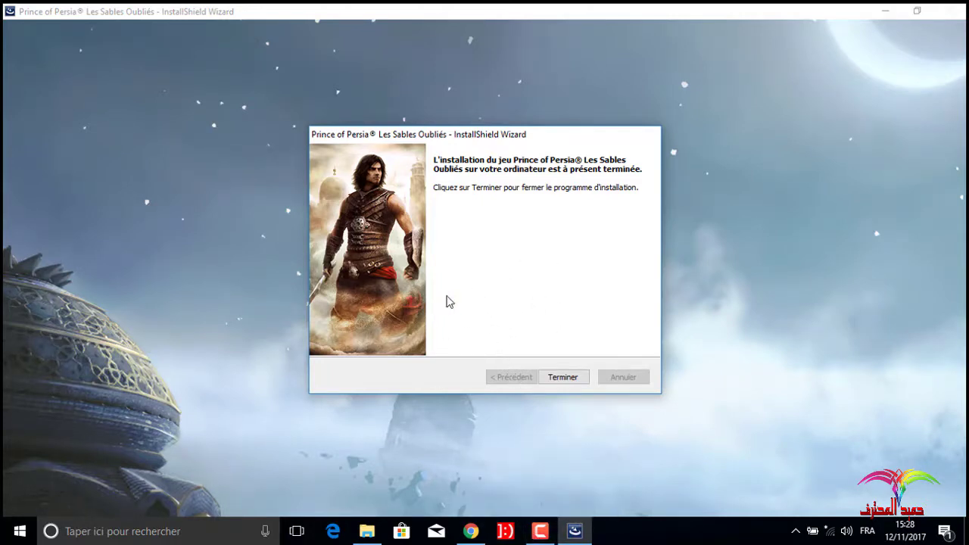
click(563, 377)
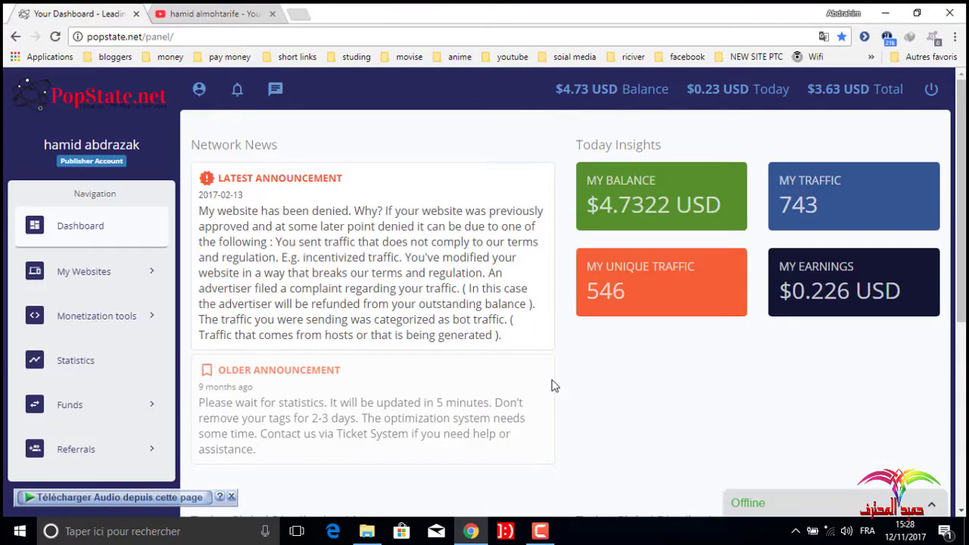
Step: Minimize the browser, bring back the mounted PoP_TFS disc's window maximized, and open its SKIDROW folder
click(885, 13)
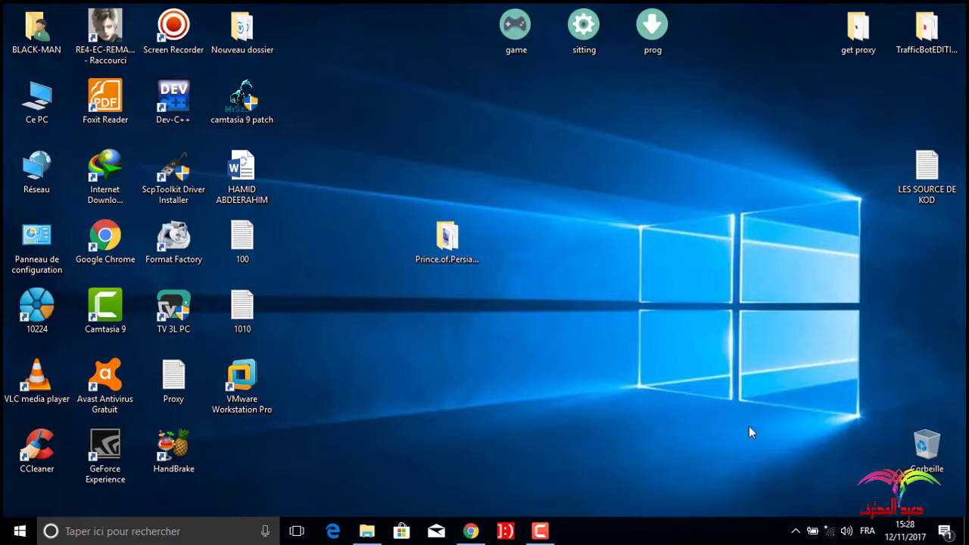
click(592, 378)
mouse_move(366, 531)
click(358, 485)
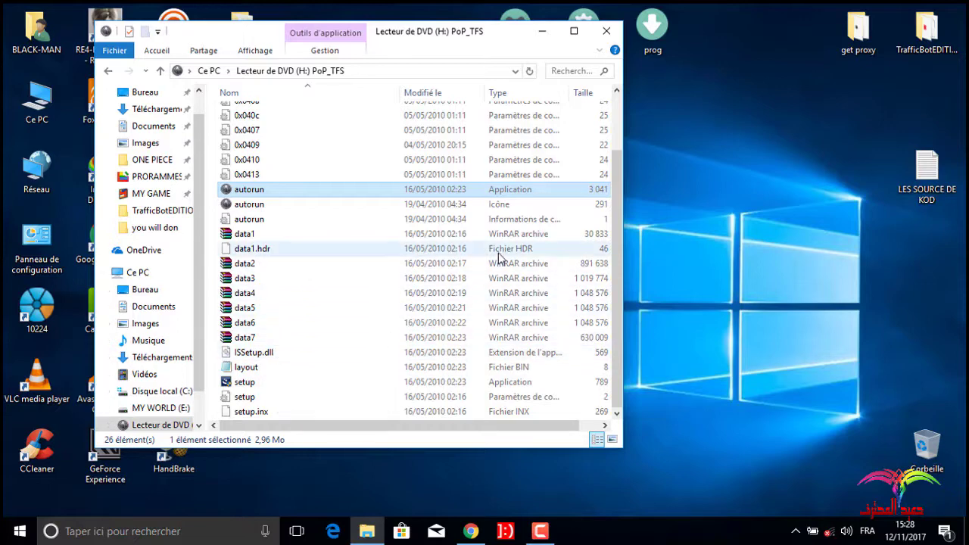
click(575, 31)
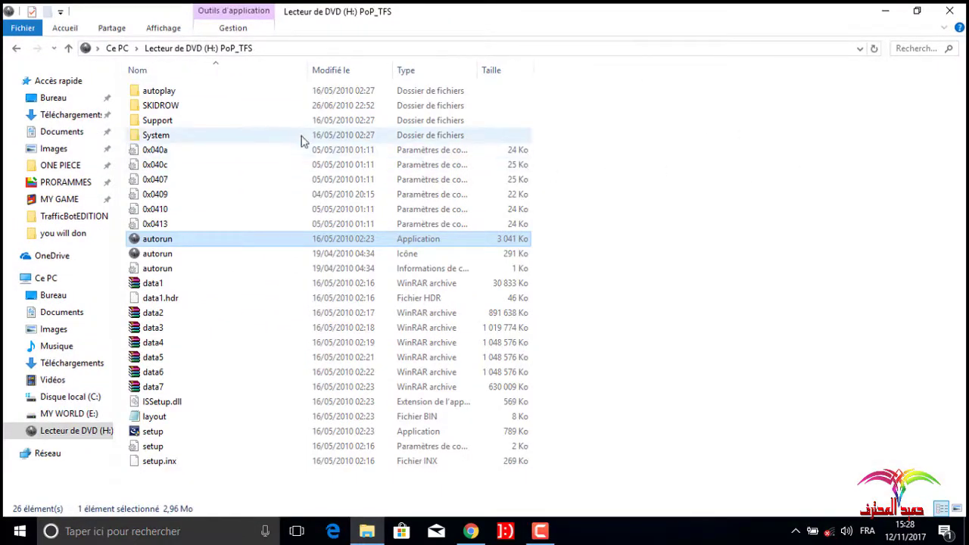
double_click(235, 108)
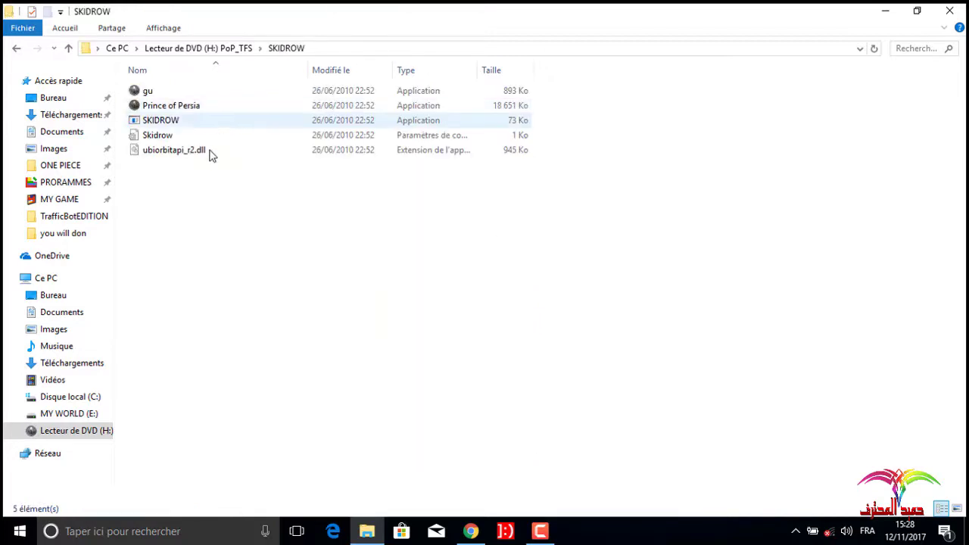
Step: Copy all the files in the SKIDROW folder to the clipboard
drag(171, 206, 170, 122)
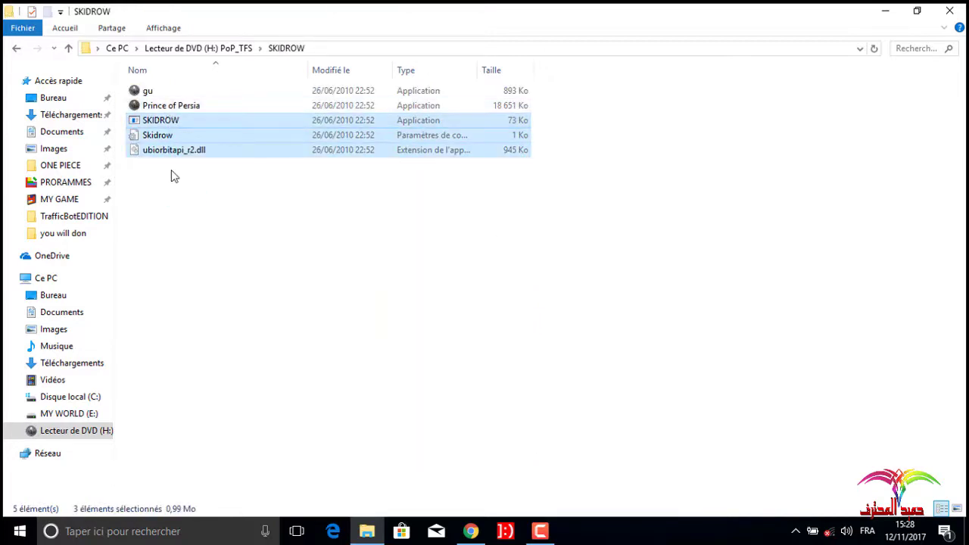
drag(171, 168, 157, 97)
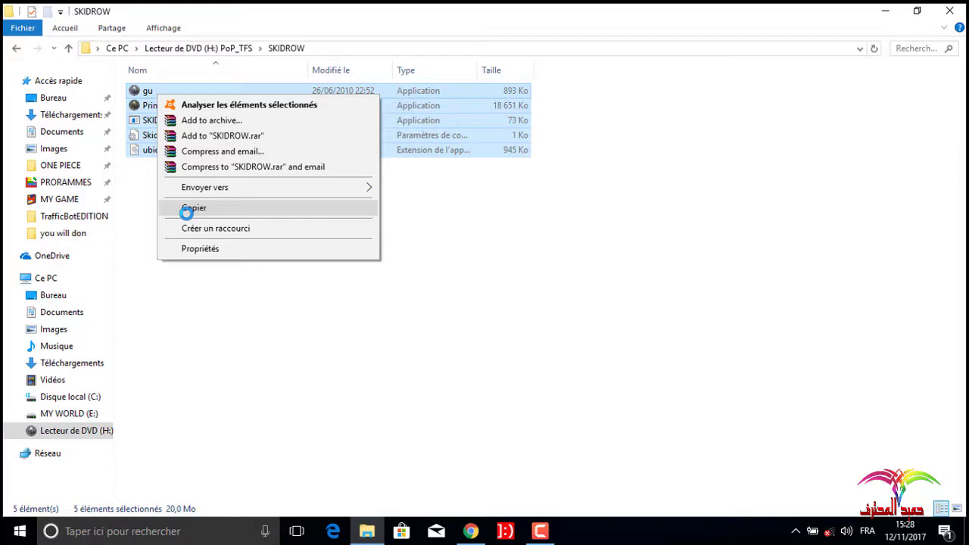
click(195, 209)
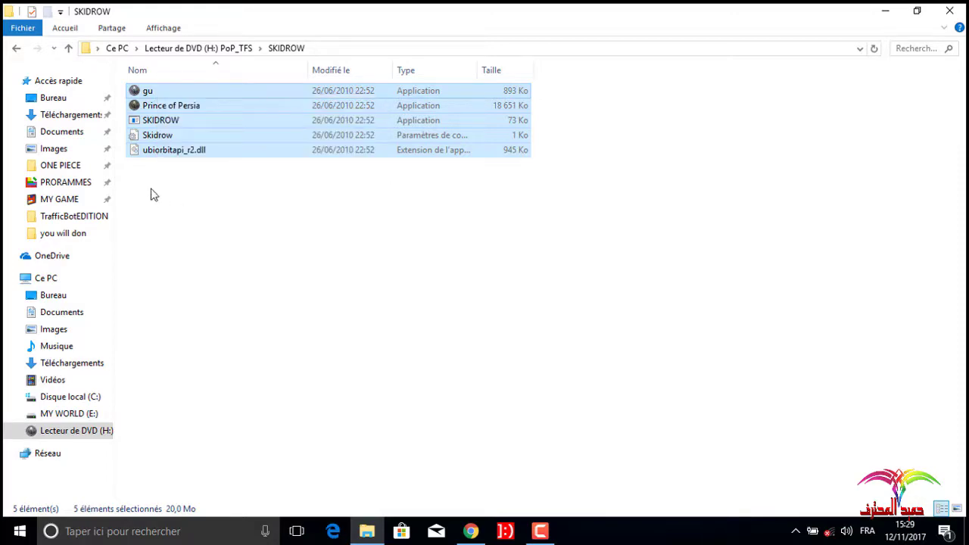
Step: Minimize the disc window and open the Prince of Persia Les Sables Oubliés folder under Program Files (x86)\Ubisoft on drive C:
click(885, 10)
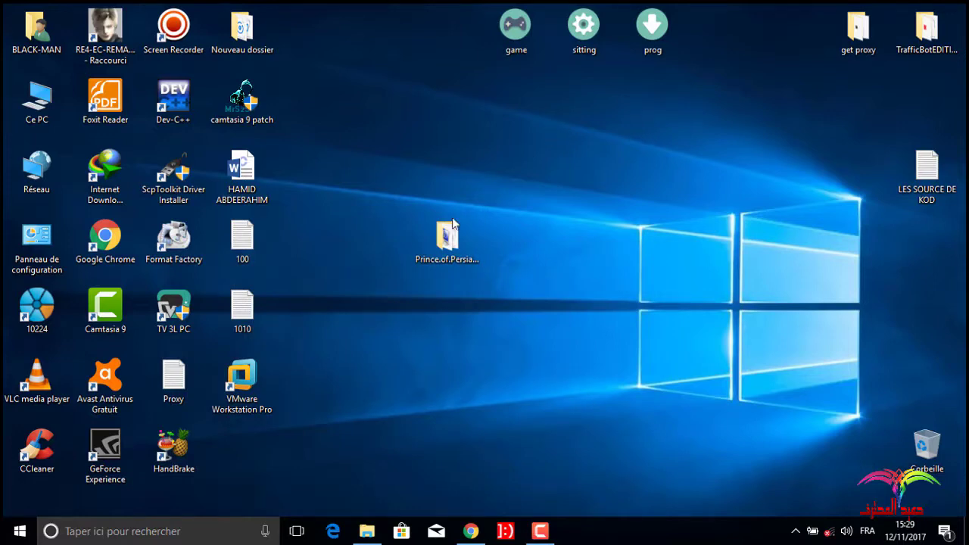
double_click(38, 102)
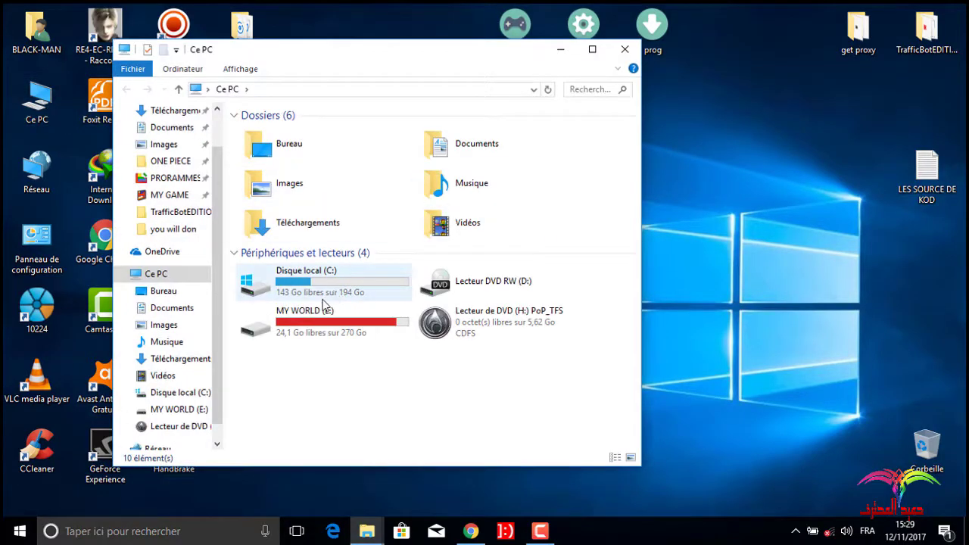
double_click(322, 299)
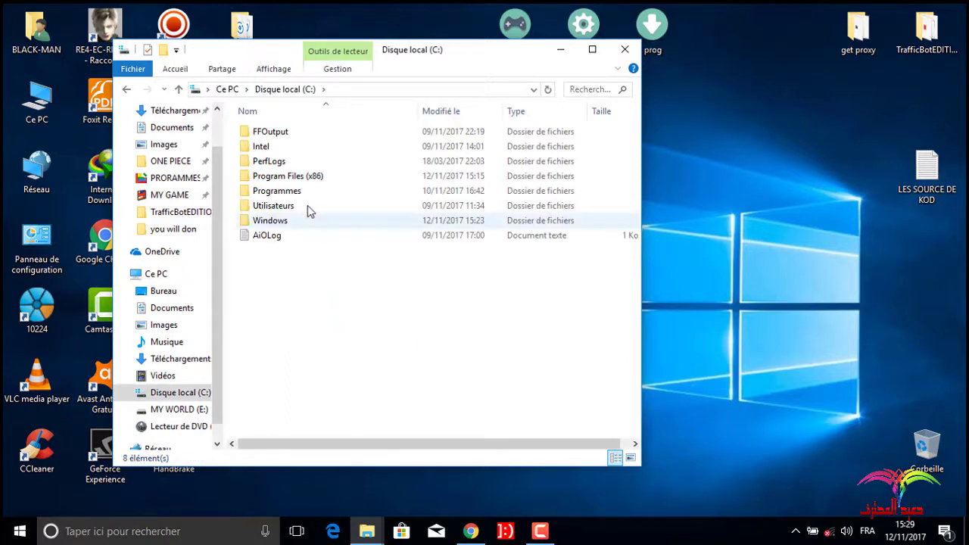
double_click(302, 180)
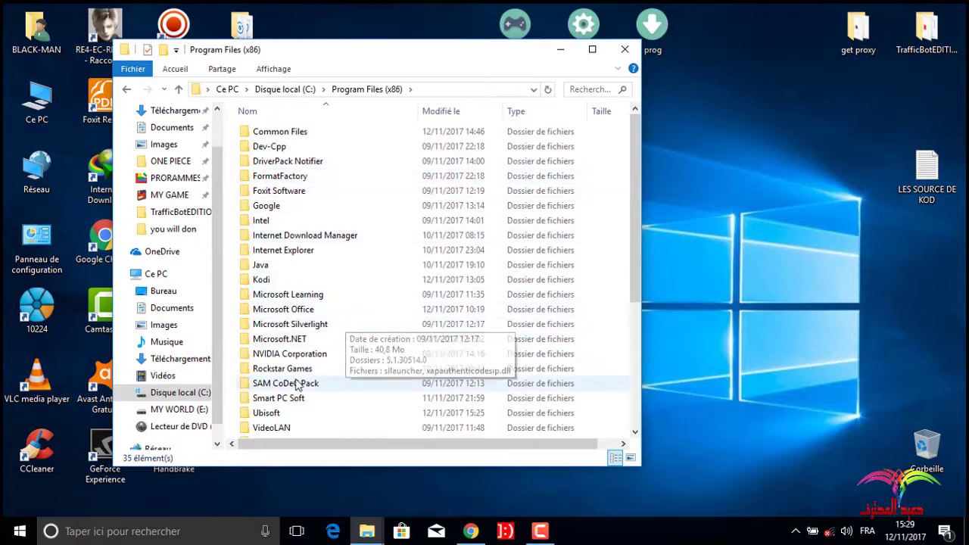
double_click(267, 413)
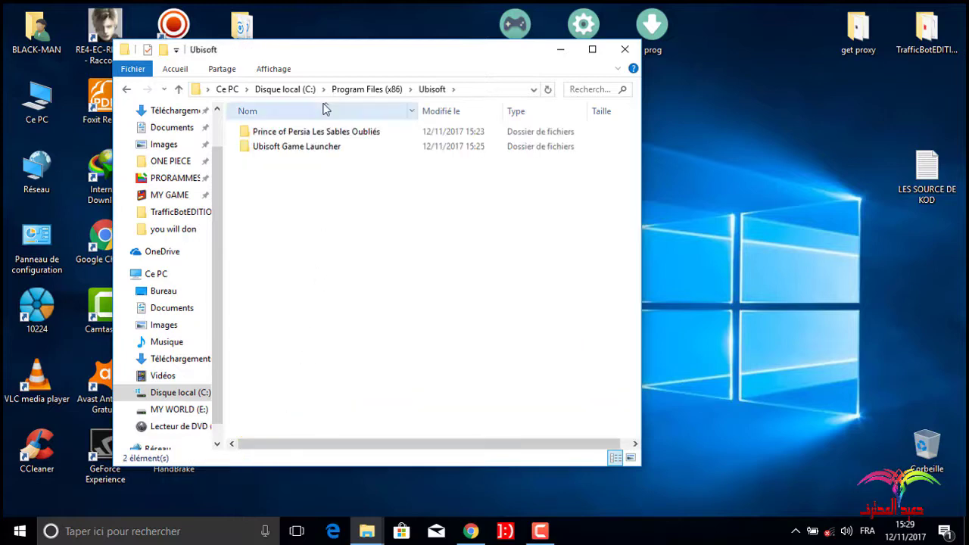
double_click(287, 132)
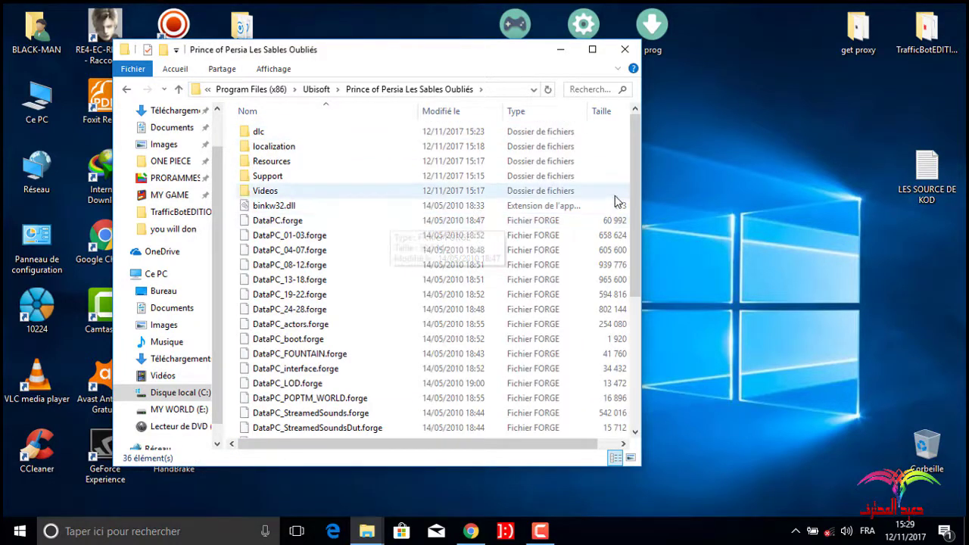
Step: Paste the SKIDROW files into the widened game folder window, replacing the identically named files and granting administrator rights for all items
drag(636, 184, 763, 263)
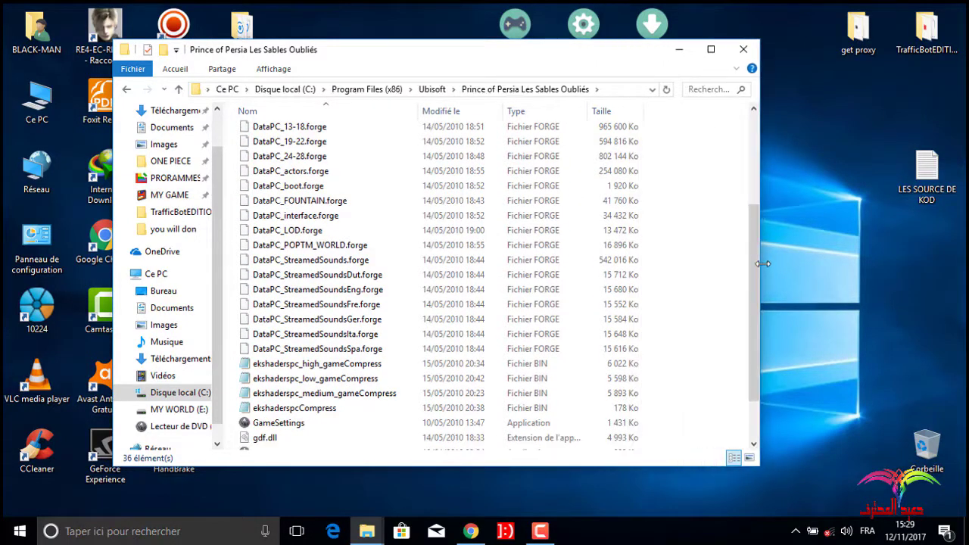
right_click(702, 270)
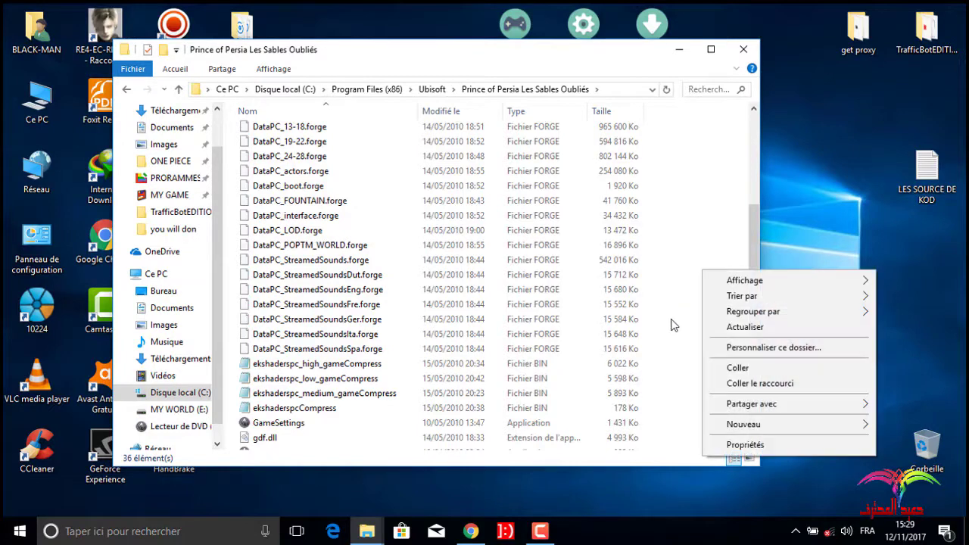
click(718, 367)
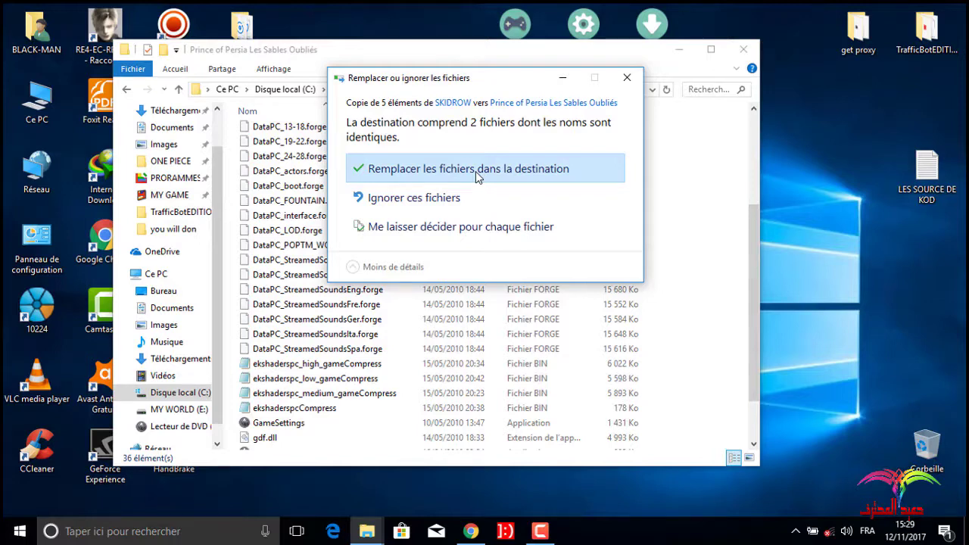
click(475, 171)
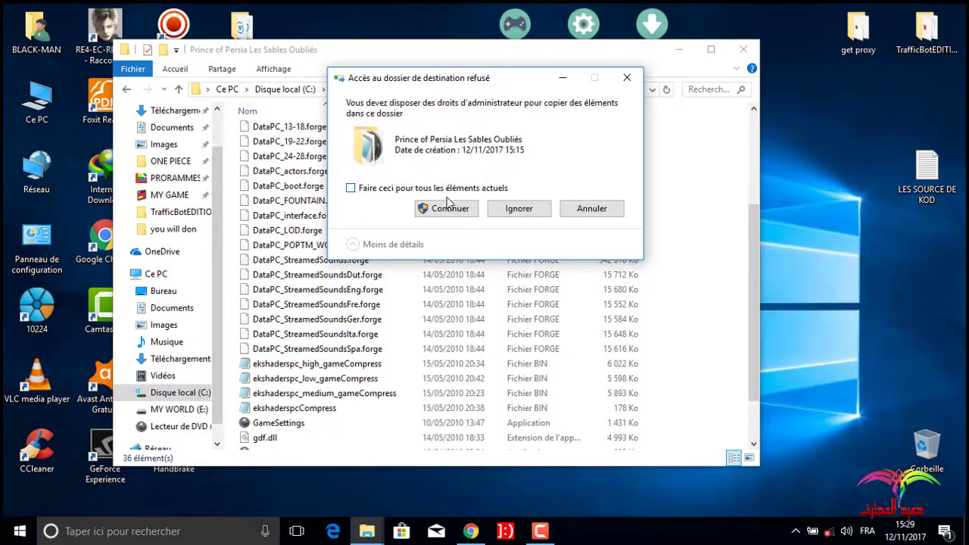
click(447, 209)
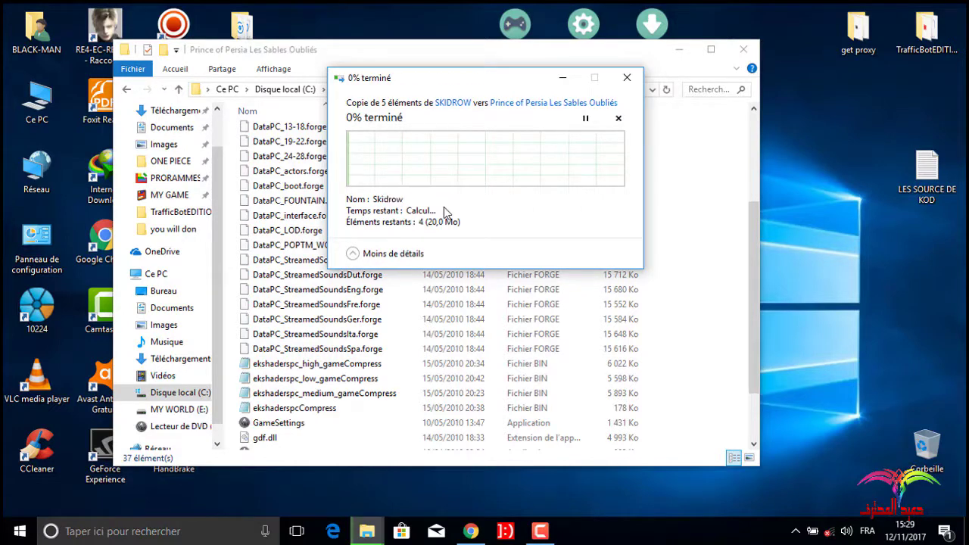
click(444, 210)
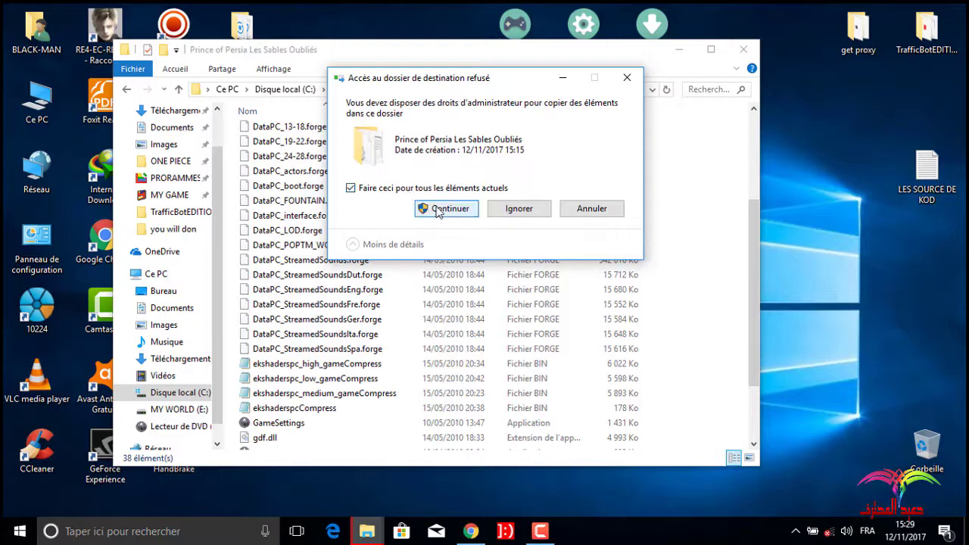
click(446, 209)
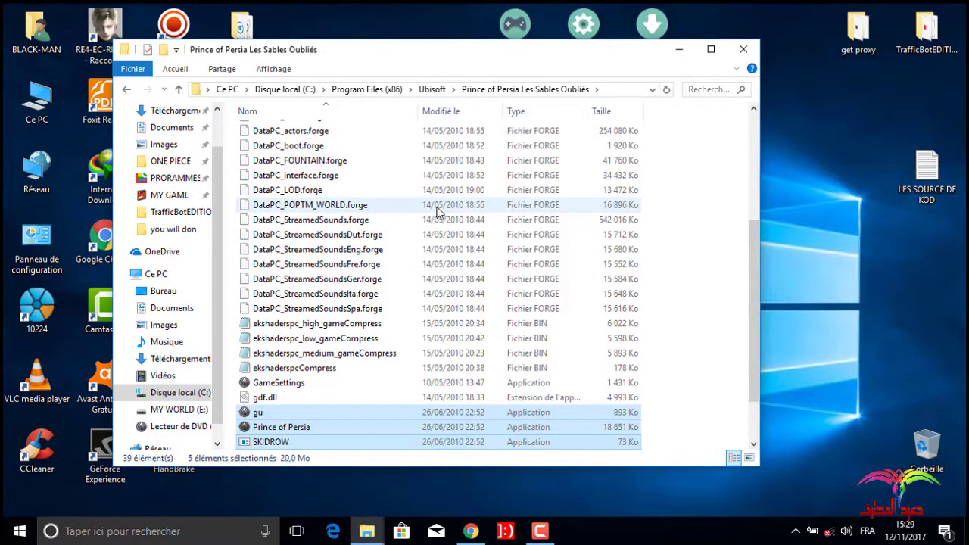
click(716, 205)
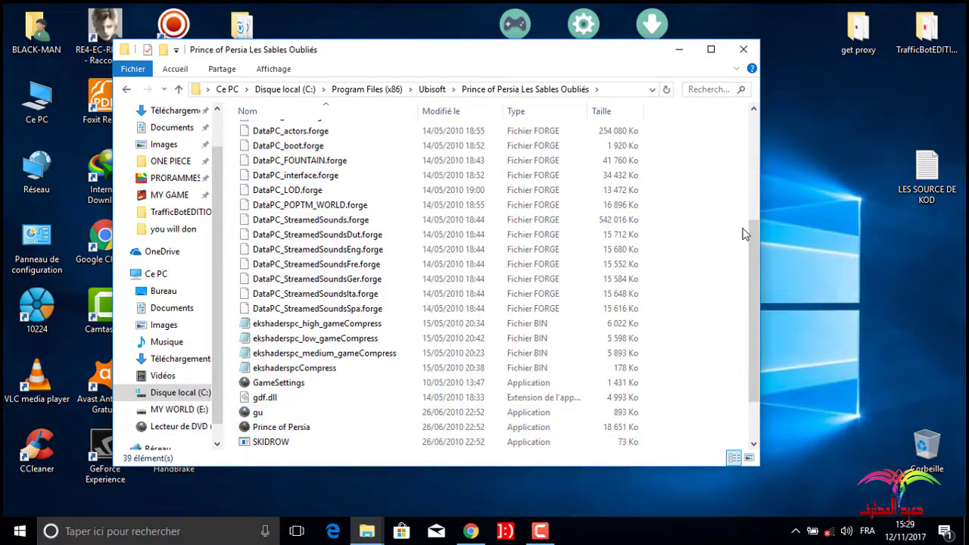
Step: Launch the game from its installation folder and continue past the title screen to the main menu
scroll(752, 267, down, 2)
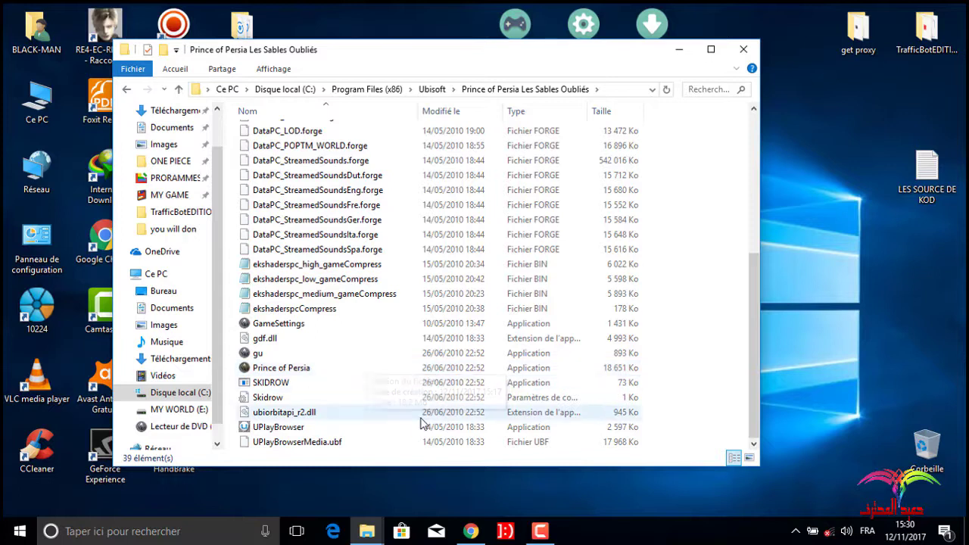
double_click(397, 355)
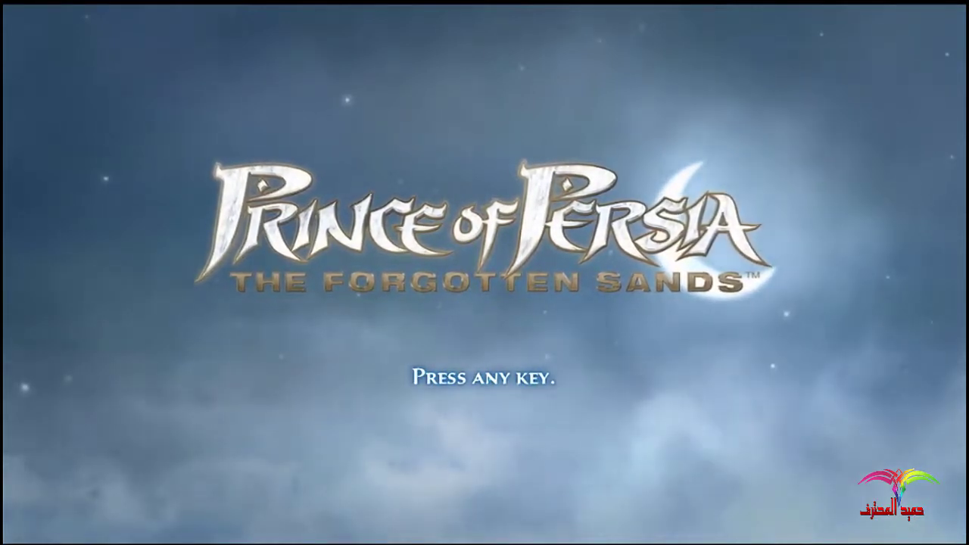
click(444, 406)
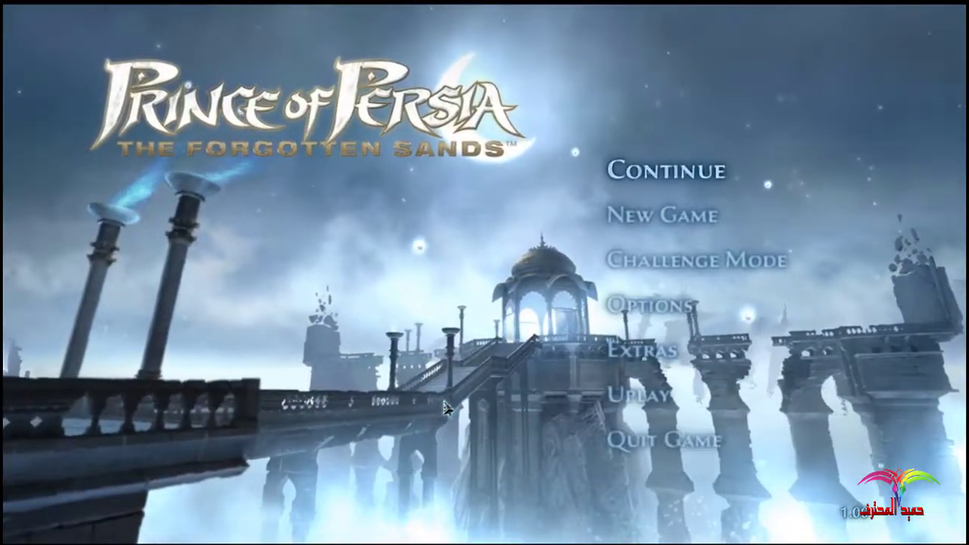
Step: Choose New Game in the main menu and accept overwriting the last saved game
key(Down)
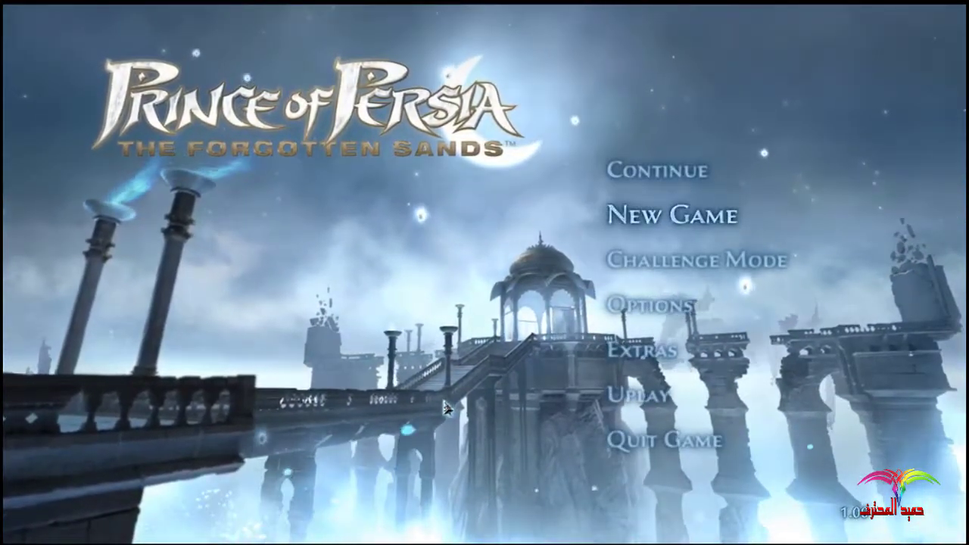
key(Up)
key(Down)
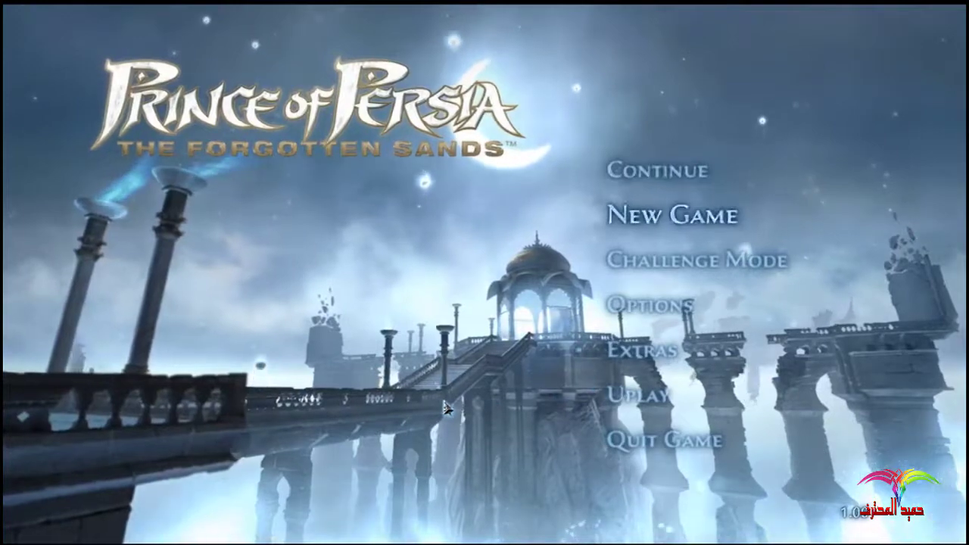
key(Up)
key(Down)
key(Up)
key(Down)
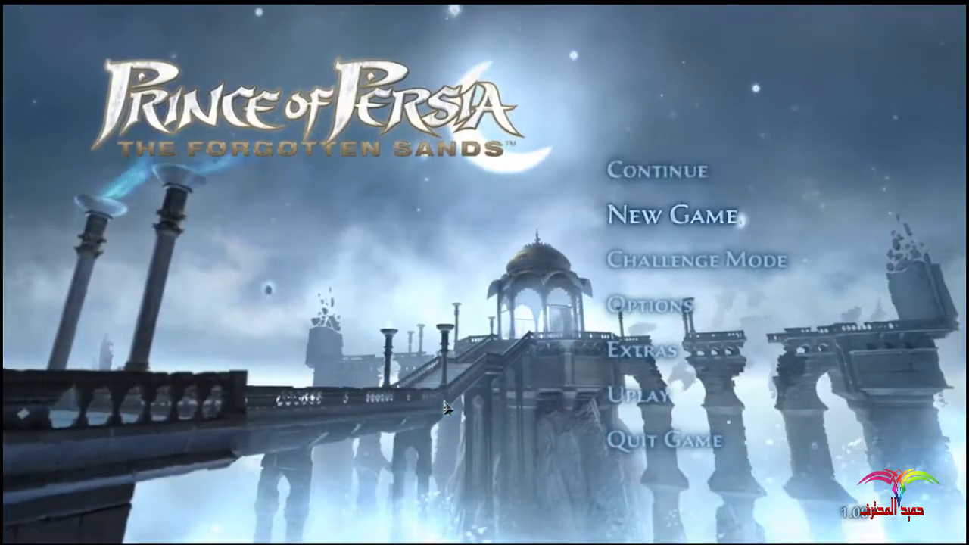
key(Up)
key(Down)
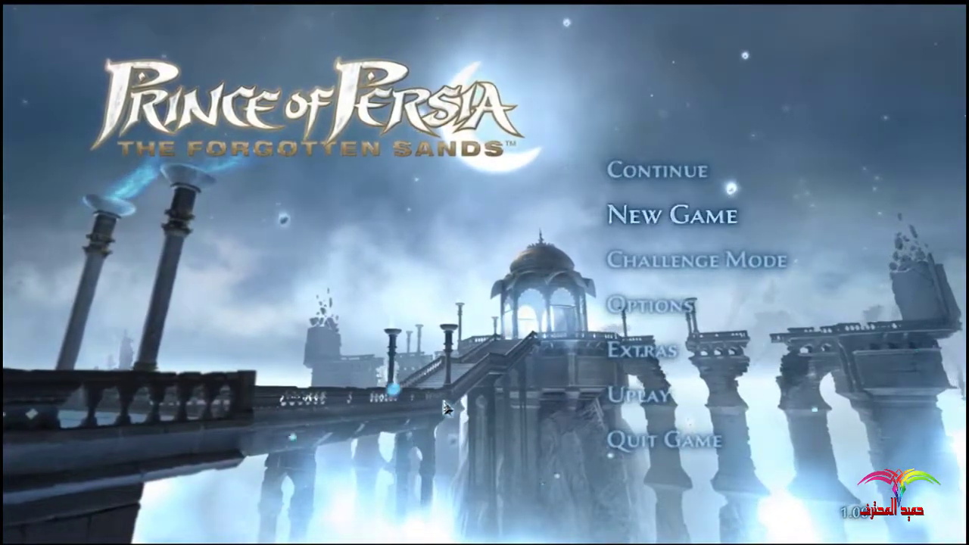
key(Return)
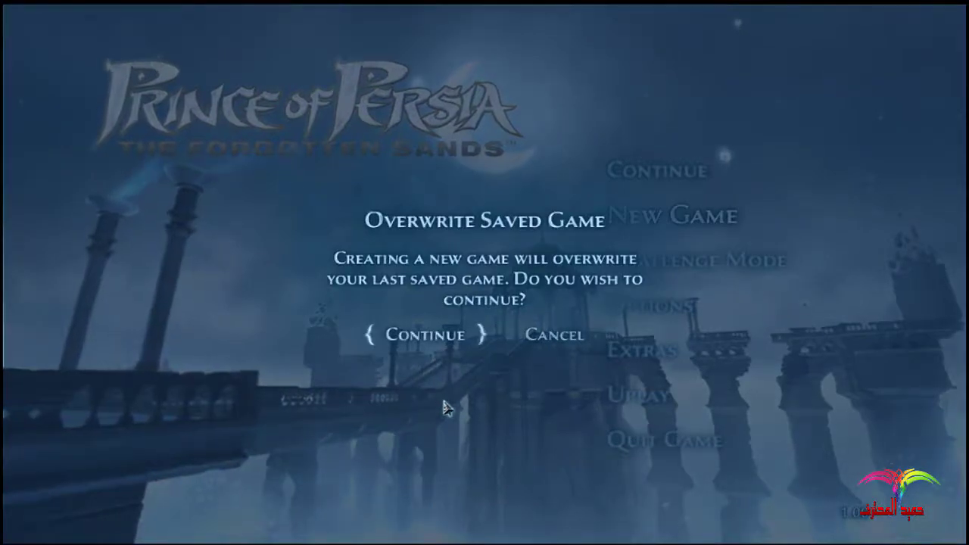
key(Return)
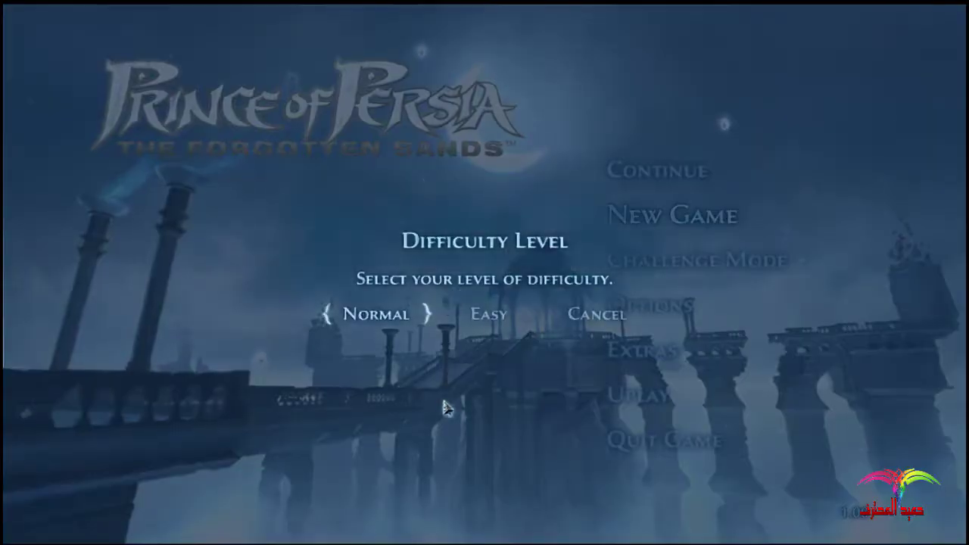
Step: Set the difficulty level to Easy and start the new game
key(Right)
key(Right)
key(Left)
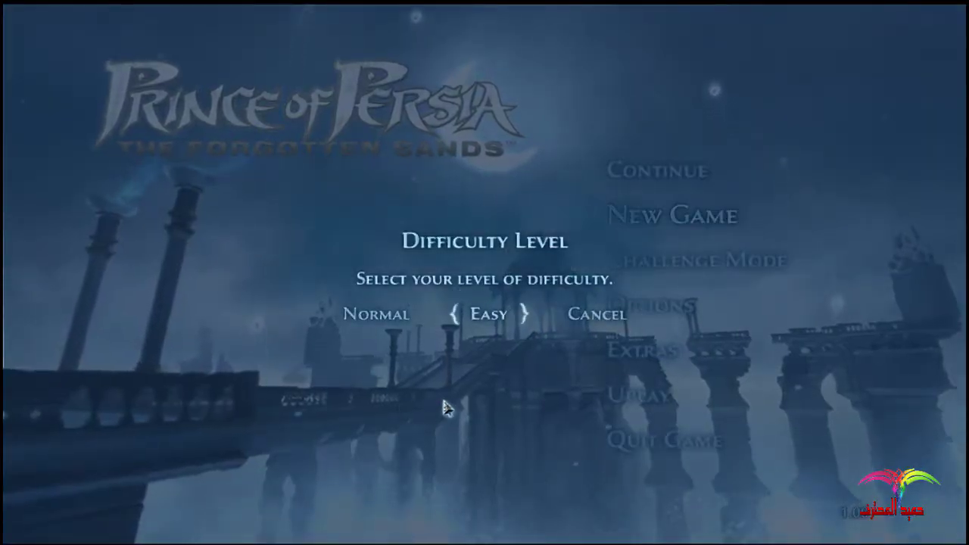
key(Left)
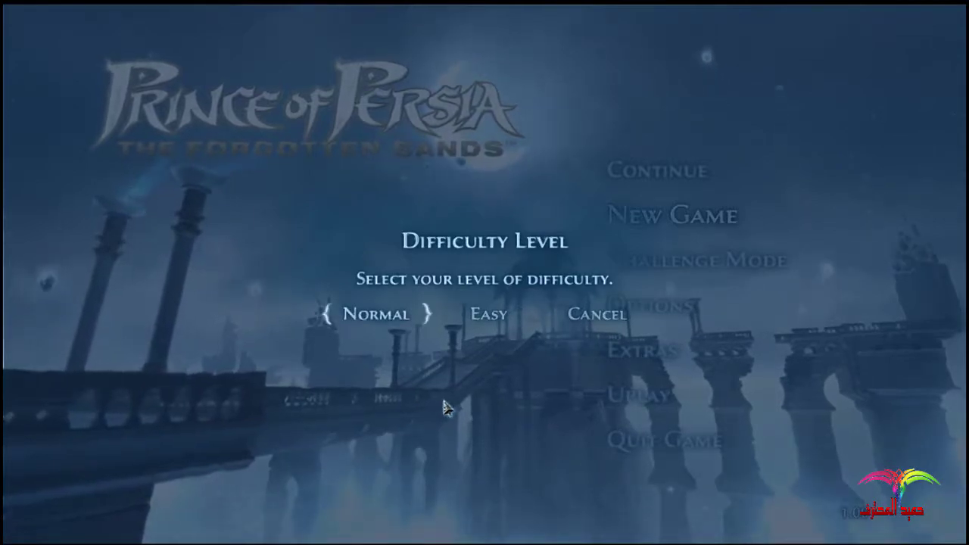
key(Right)
key(Return)
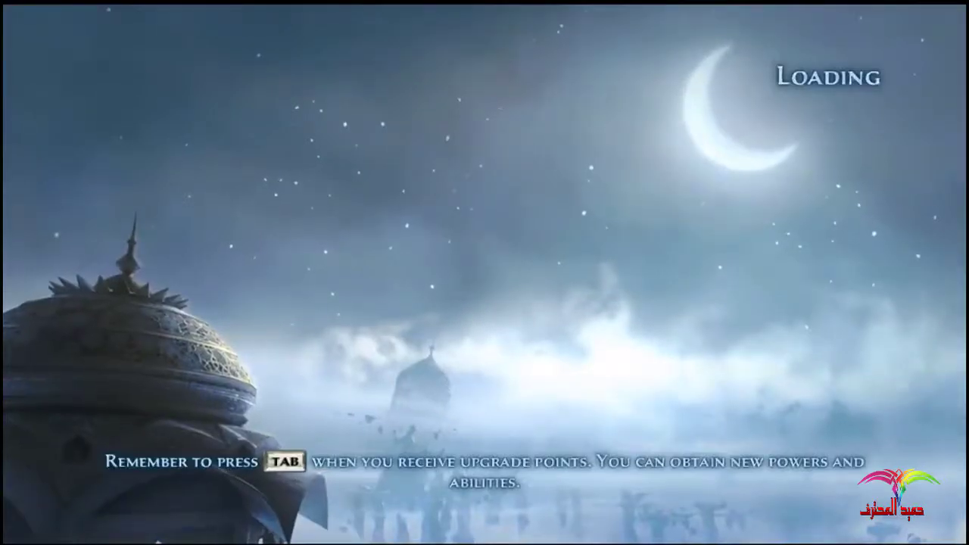